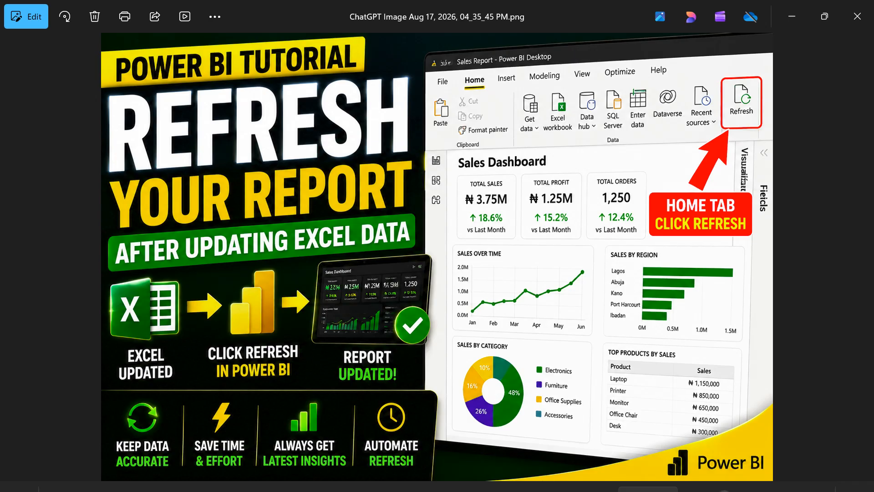
Examine the sales performance dashboard in Power BI and the last rows of its Sales Data sheet in Excel
mouse_move(571, 485)
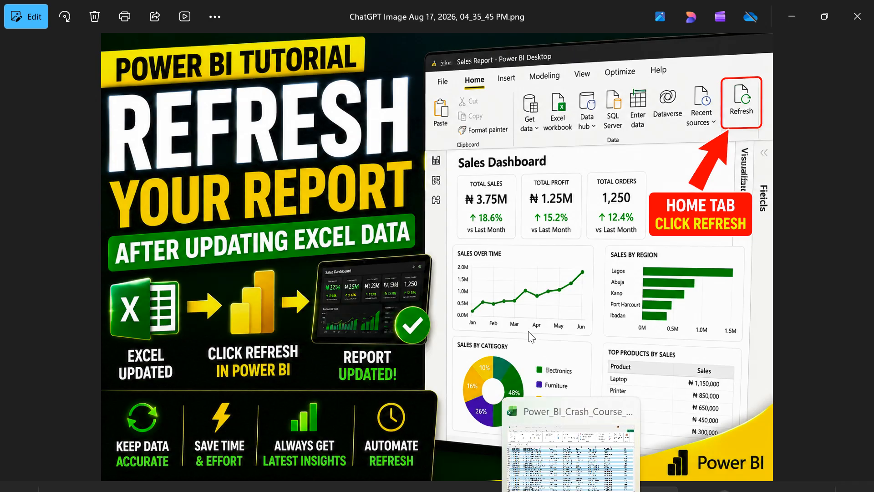
mouse_move(527, 483)
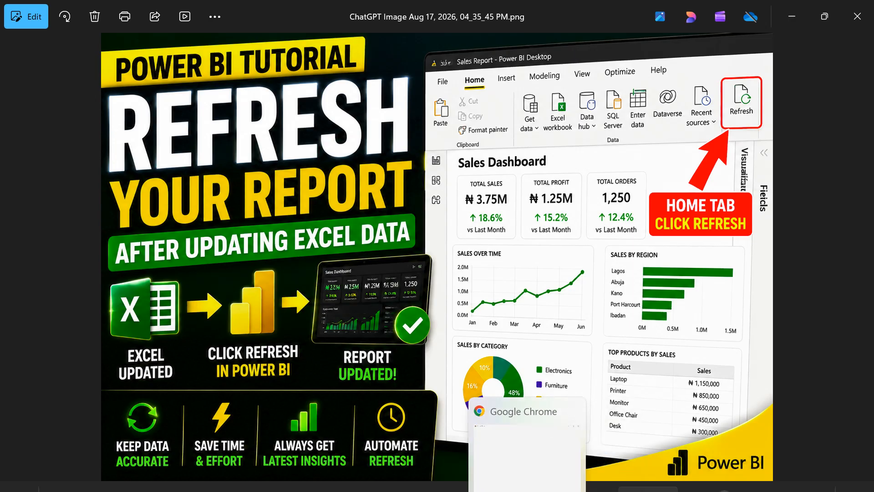
left_click(533, 437)
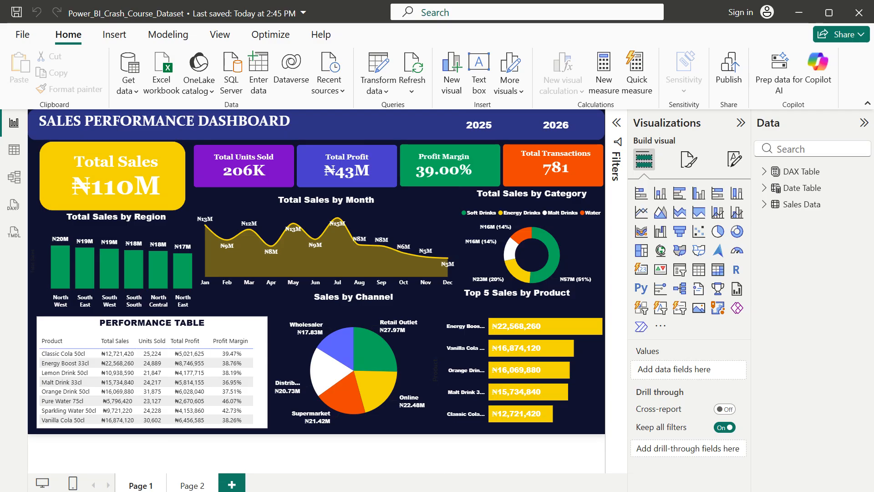
left_click(571, 462)
scroll(337, 394, "down", 1)
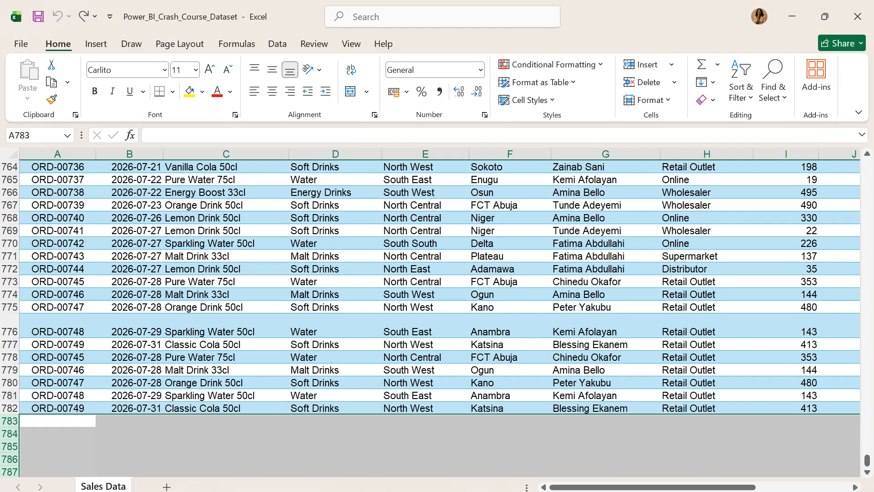
left_click(552, 470)
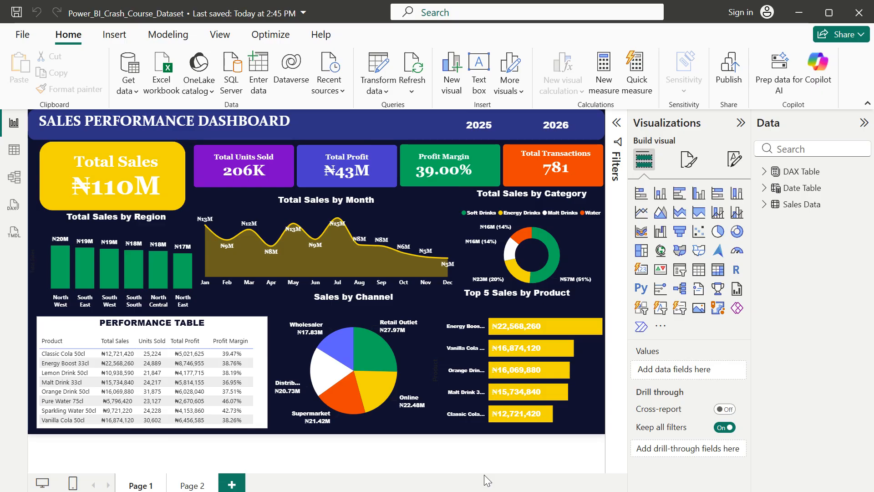
Switch to the Excel dataset and copy rows 724 to 782 into the empty rows starting at row 783
mouse_move(569, 469)
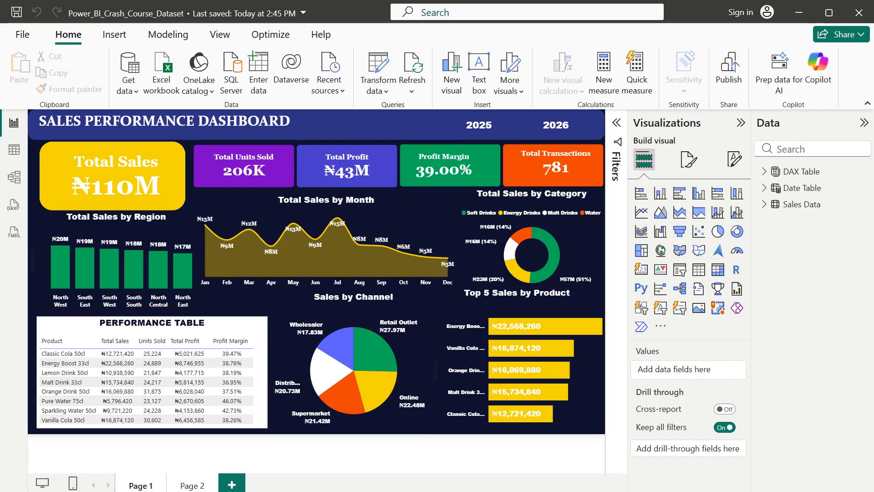
mouse_move(572, 491)
left_click(595, 481)
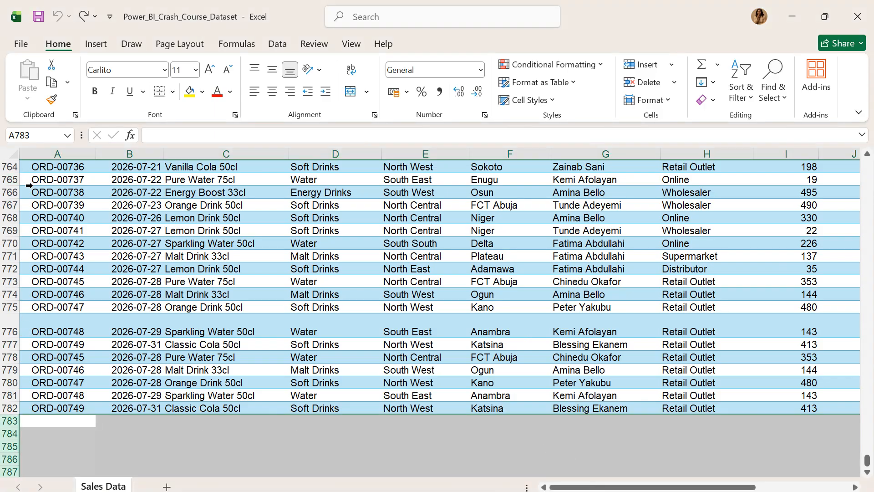
left_click_drag(13, 192, 46, 398)
scroll(87, 213, "up", 10)
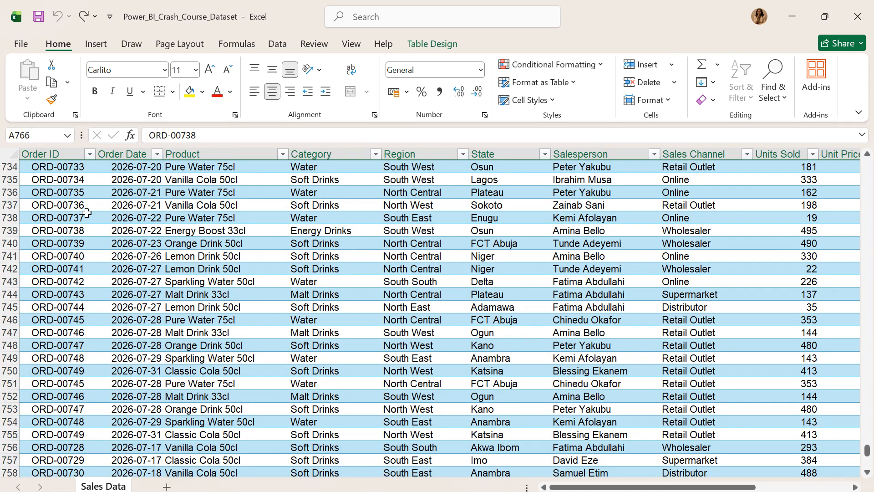
scroll(87, 213, "up", 4)
left_click(4, 192)
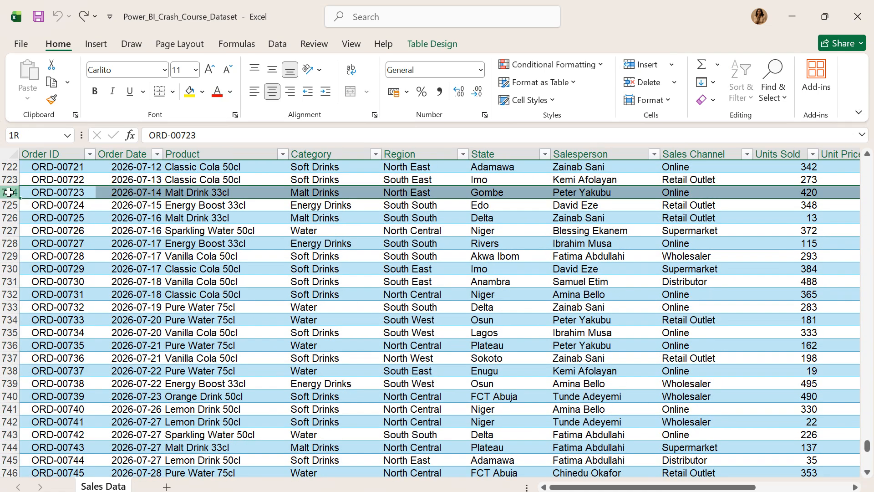
key("ctrl+shift+Down")
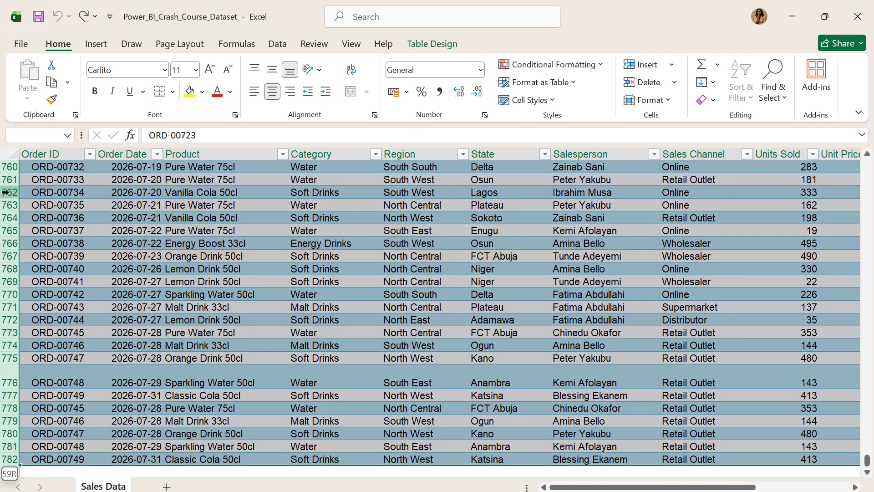
key("ctrl+c")
scroll(95, 345, "down", 2)
left_click(56, 394)
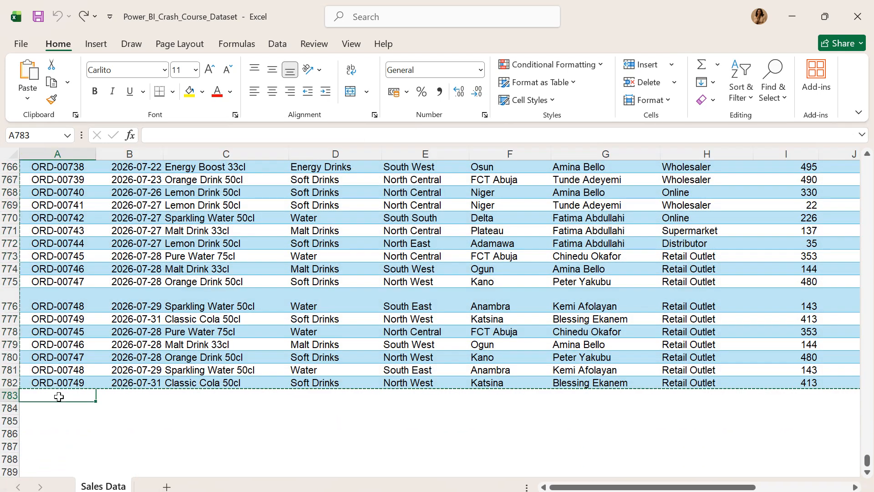
key("ctrl+v")
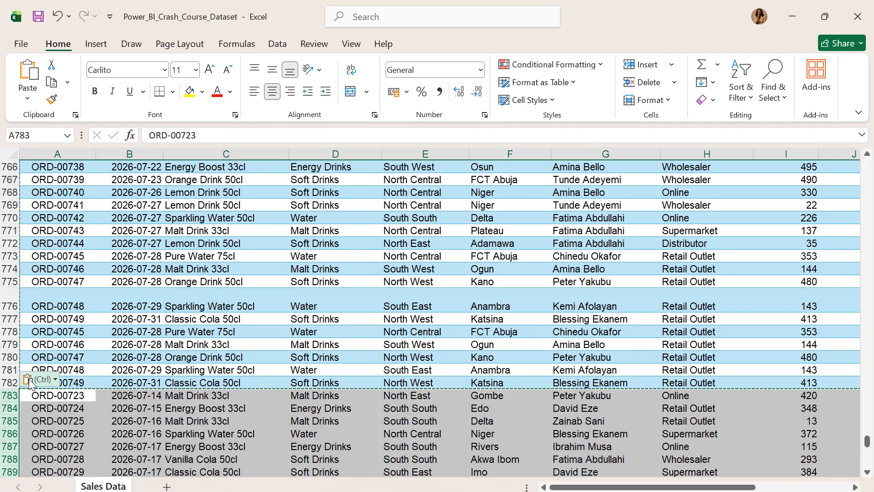
left_click(20, 302)
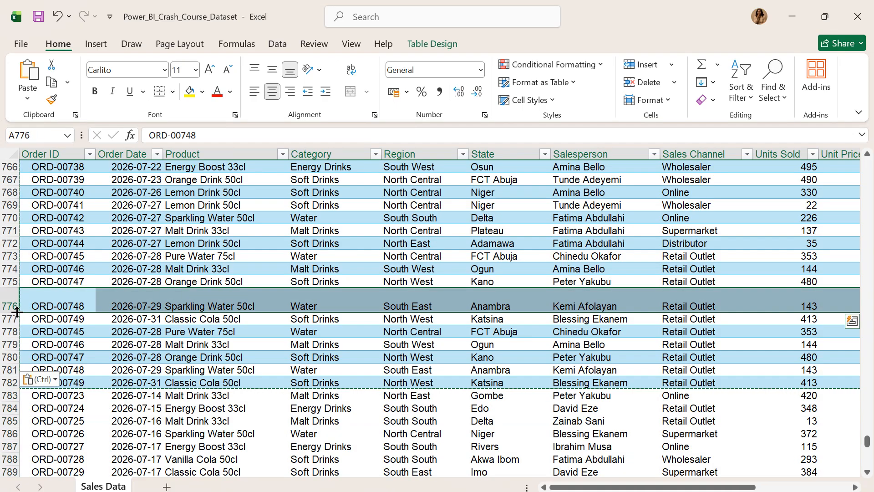
left_click_drag(17, 312, 19, 450)
key("ctrl+z")
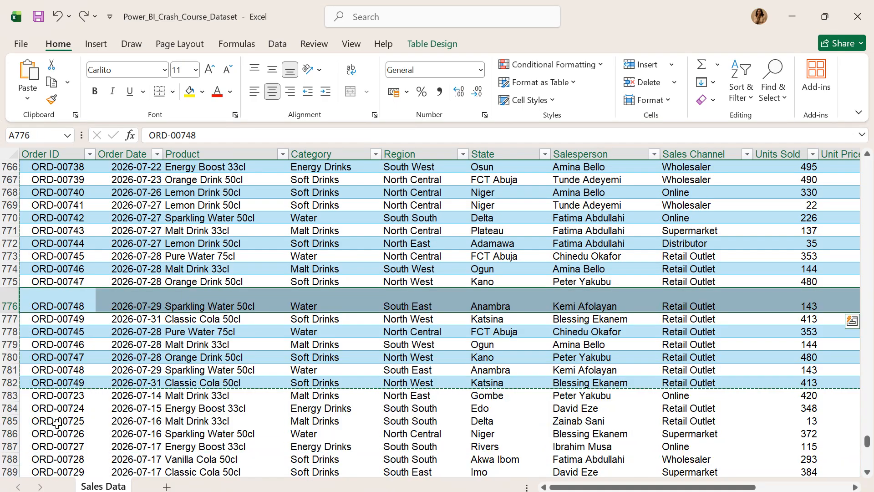
Copy row 782 of the sales table onto row 783
left_click(11, 383)
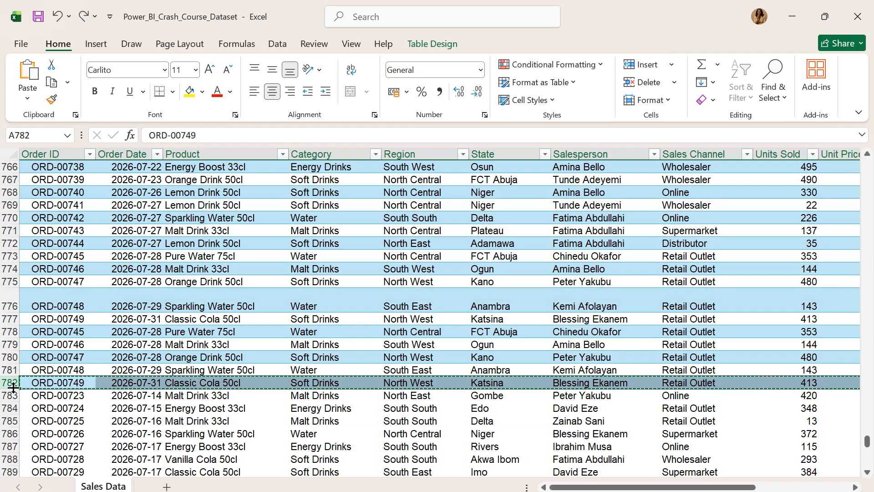
left_click(11, 395)
key("ctrl+v")
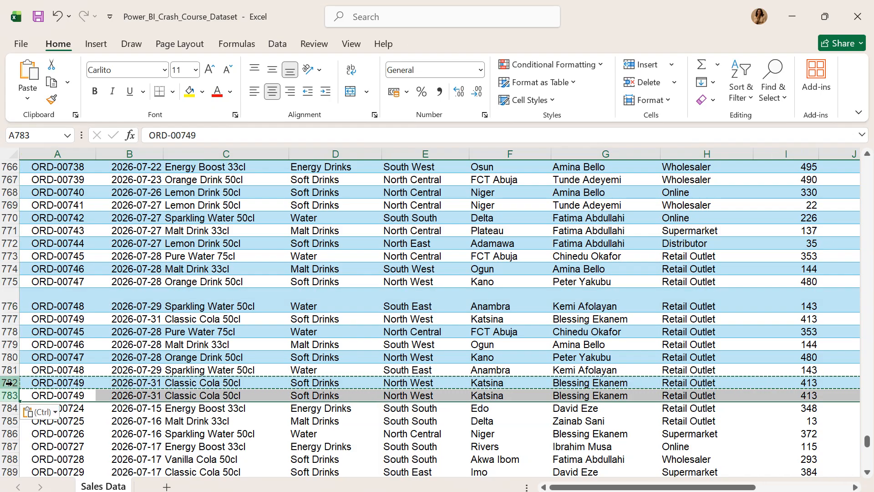
Fill the State through Profit cells of row 782 down to row 787, accepting that cells below the table shift down
left_click(128, 382)
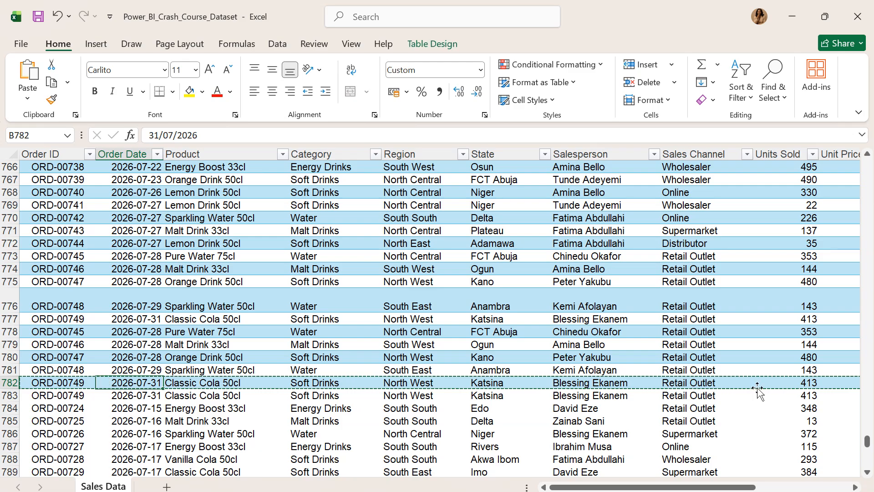
scroll(739, 456, "down", 1)
mouse_move(738, 488)
left_mouse_down()
mouse_move(828, 488)
mouse_move(729, 487)
left_mouse_up()
left_click(10, 345)
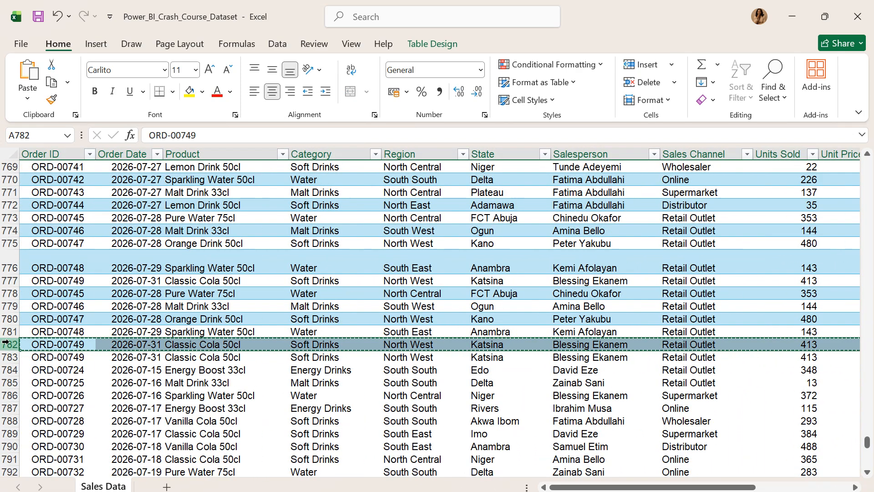
left_click_drag(83, 345, 188, 354)
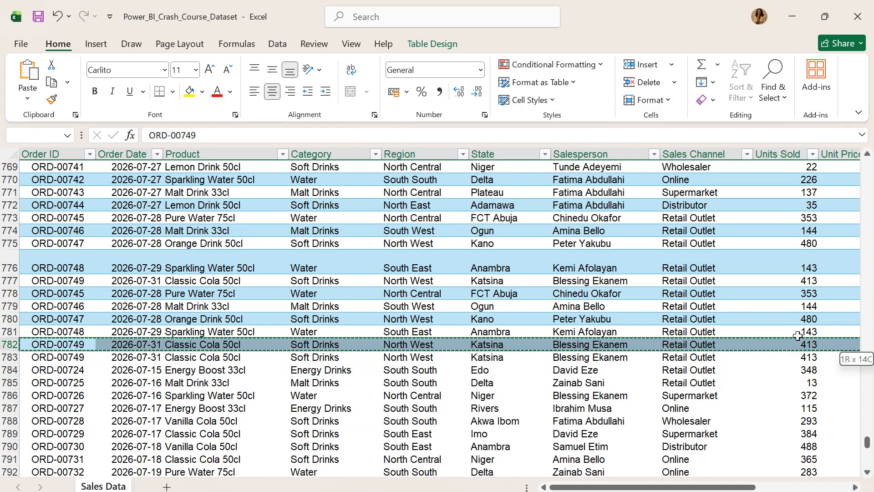
left_click_drag(849, 349, 849, 358)
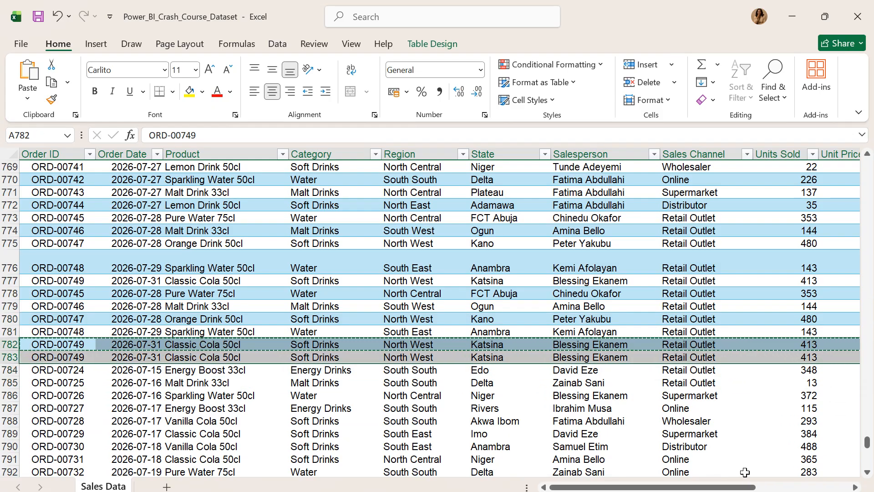
left_click_drag(774, 487, 870, 481)
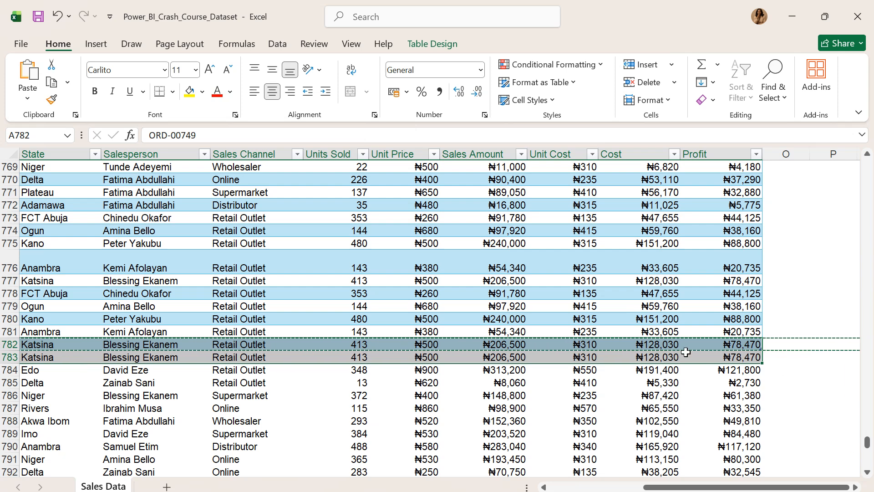
left_click(29, 346)
left_click_drag(29, 346, 761, 416)
left_click(247, 369)
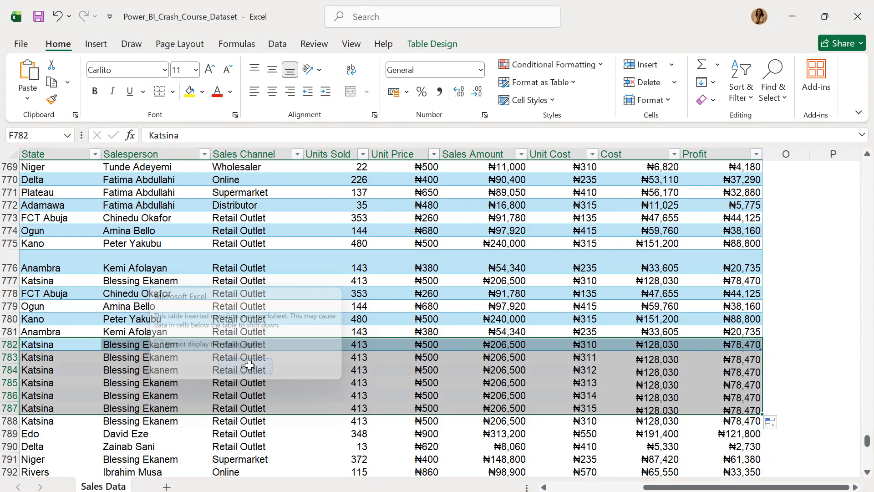
Copy the Order ID through Region cells of rows 780 to 782 into the blank cells of rows 783 to 785
left_click_drag(738, 487, 485, 467)
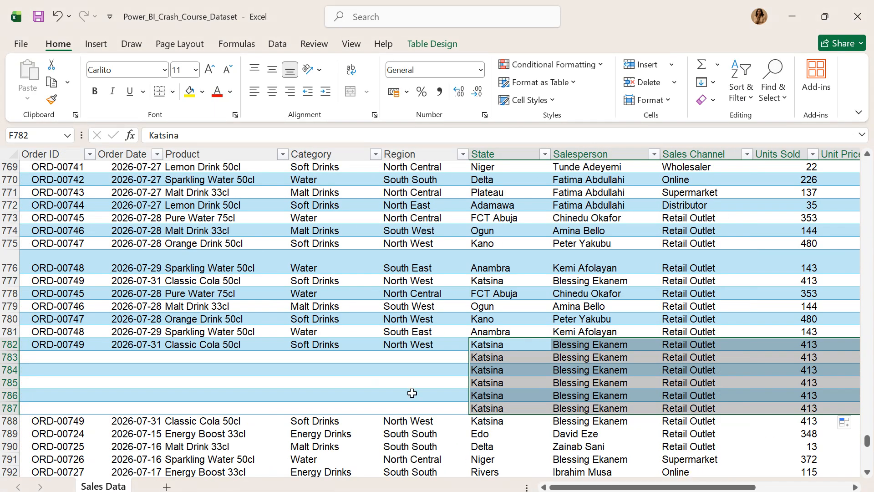
left_click(25, 322)
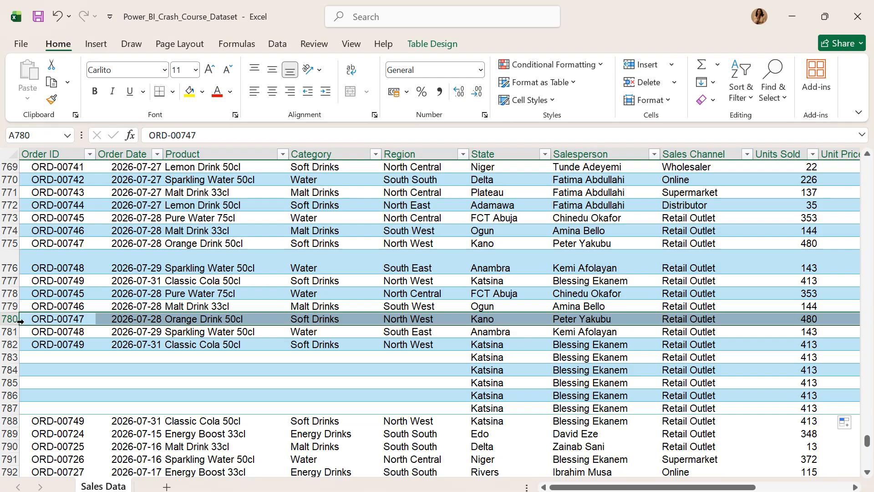
left_click_drag(28, 321, 438, 341)
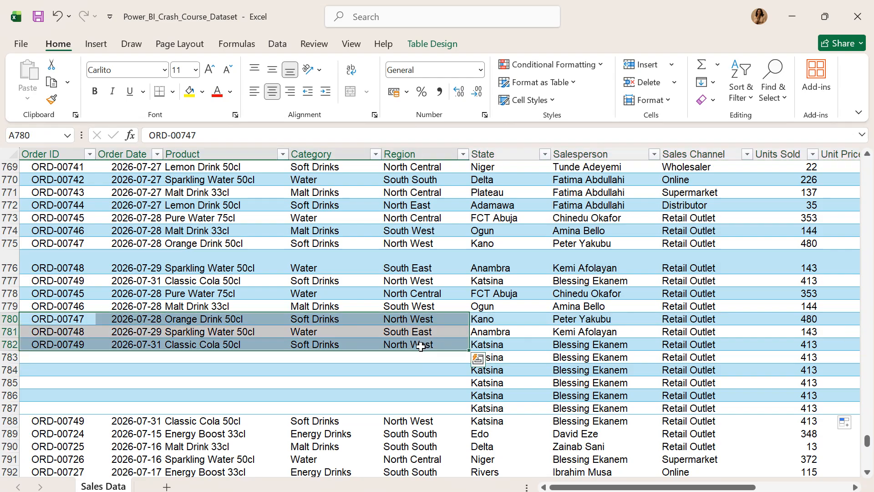
key("ctrl+c")
left_click(59, 357)
key("ctrl+v")
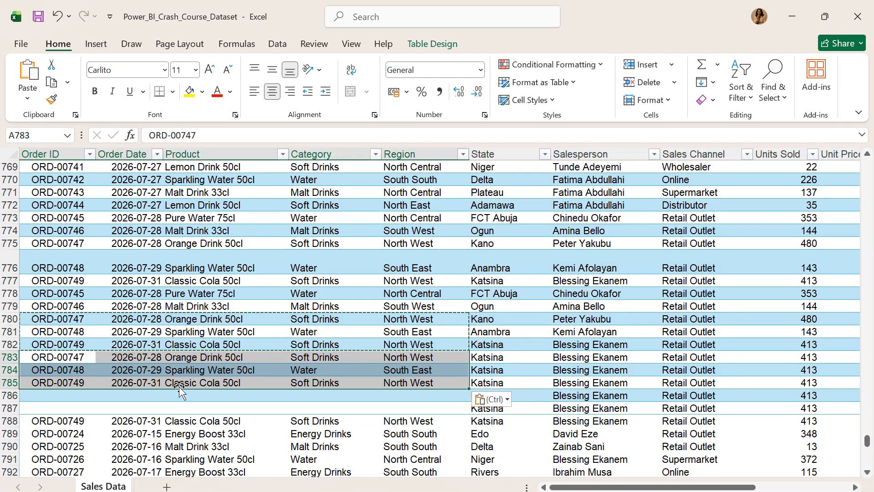
Copy the whole of row 785 onto rows 786 and 787 to complete the partly blank records
left_click_drag(10, 388, 14, 400)
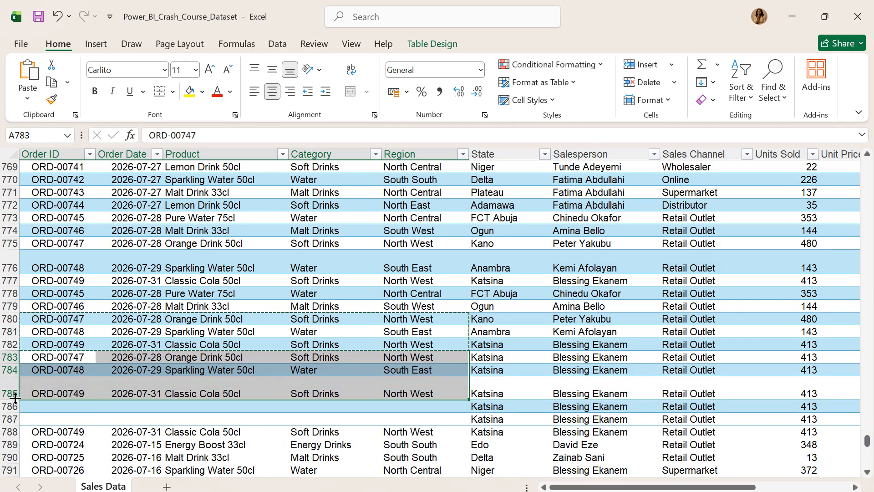
left_click(43, 390)
left_click(3, 386)
key("ctrl+c")
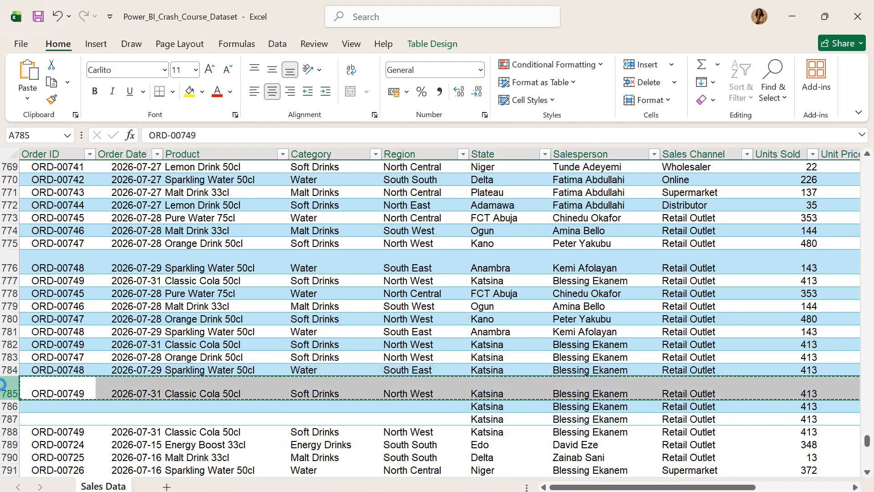
mouse_move(9, 406)
left_mouse_down()
mouse_move(7, 430)
mouse_move(6, 418)
left_mouse_up()
key("ctrl+v")
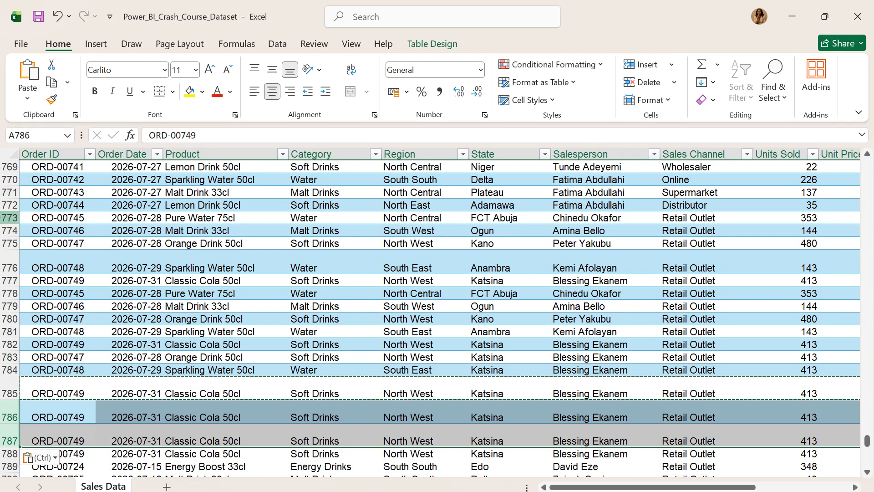
Copy rows 772 to 786 into the table from row 787, accepting that cells below the table shift down
left_click_drag(9, 205, 106, 423)
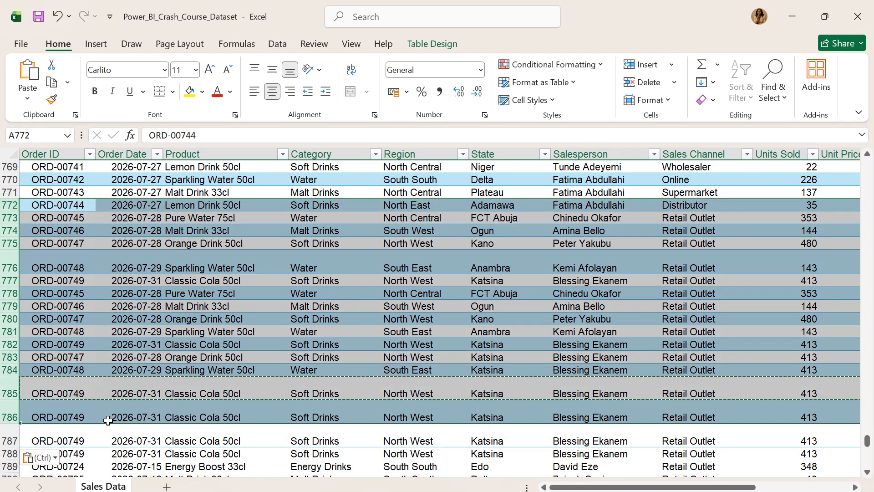
key("ctrl+c")
left_click(8, 439)
scroll(9, 439, "down", 5)
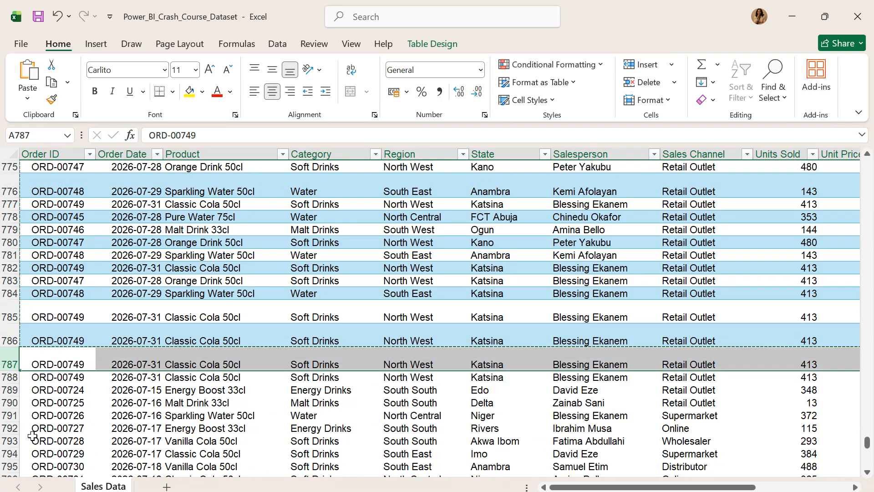
key("ctrl+shift+plus")
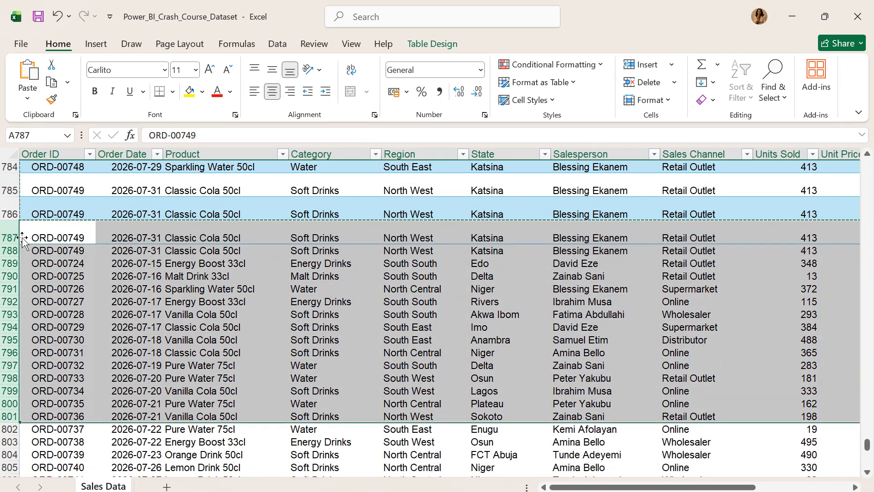
left_click(253, 369)
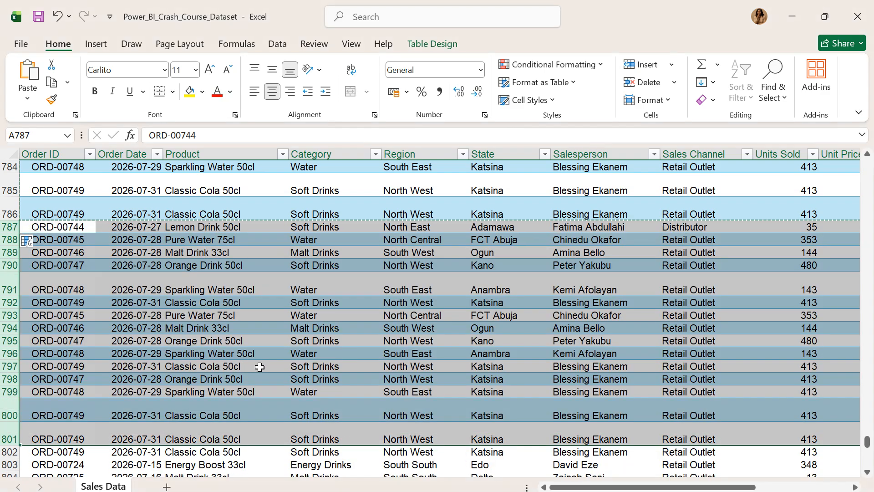
Clear the records in rows 801 to 860 of the Sales Data sheet
scroll(159, 373, "down", 3)
scroll(261, 325, "up", 4)
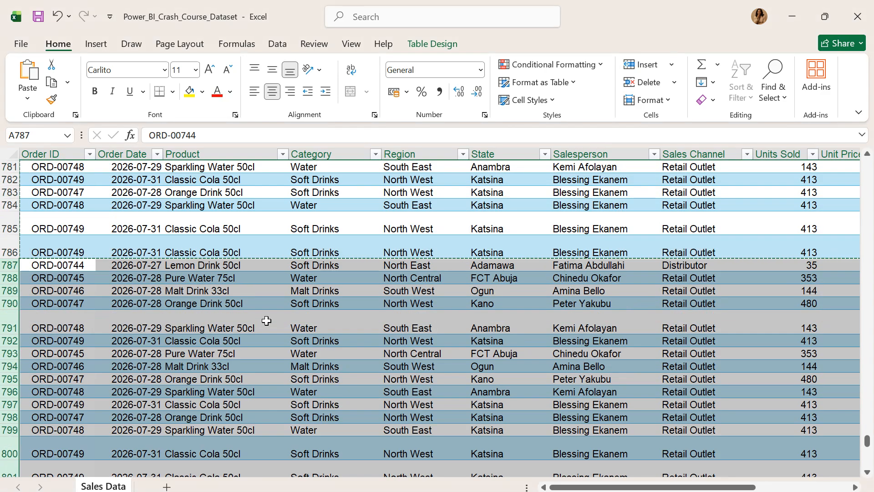
scroll(205, 326, "down", 2)
scroll(142, 358, "down", 3)
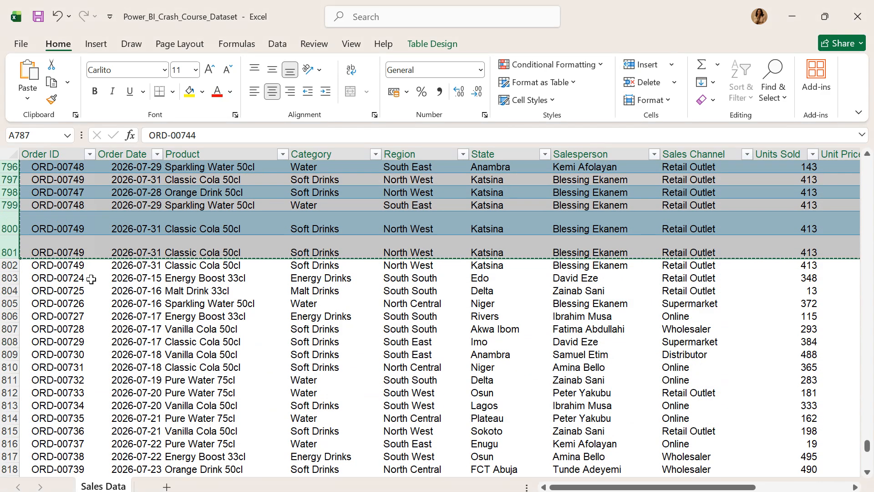
left_click_drag(10, 250, 9, 456)
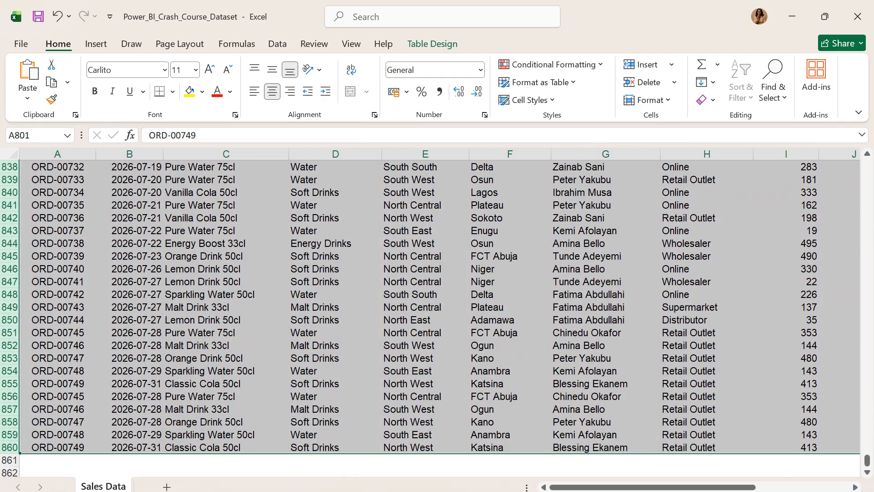
key("ctrl+minus")
Copy rows 770 to 789 and paste them into the sales table starting at row 801
scroll(295, 316, "up", 1)
scroll(295, 315, "up", 4)
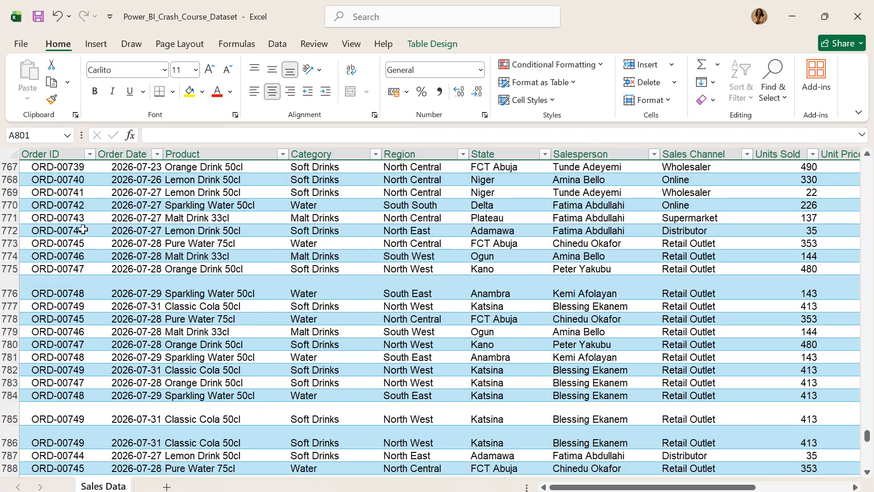
left_click_drag(9, 207, 128, 484)
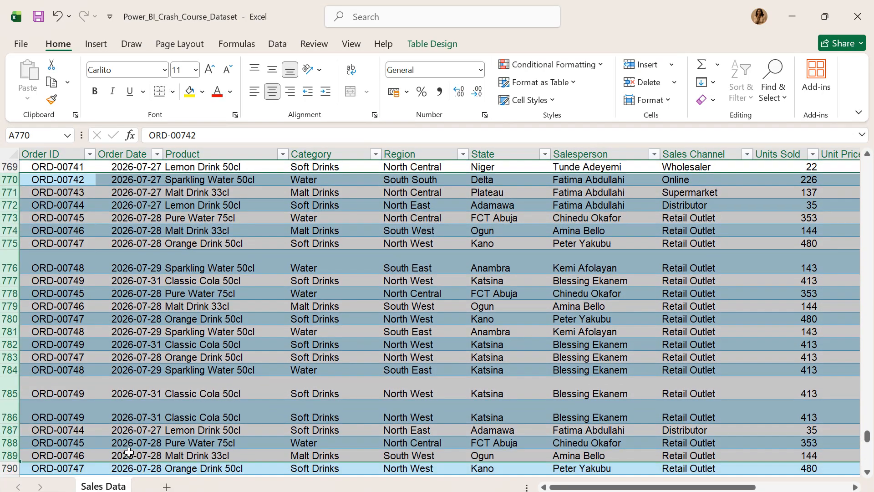
scroll(100, 403, "down", 7)
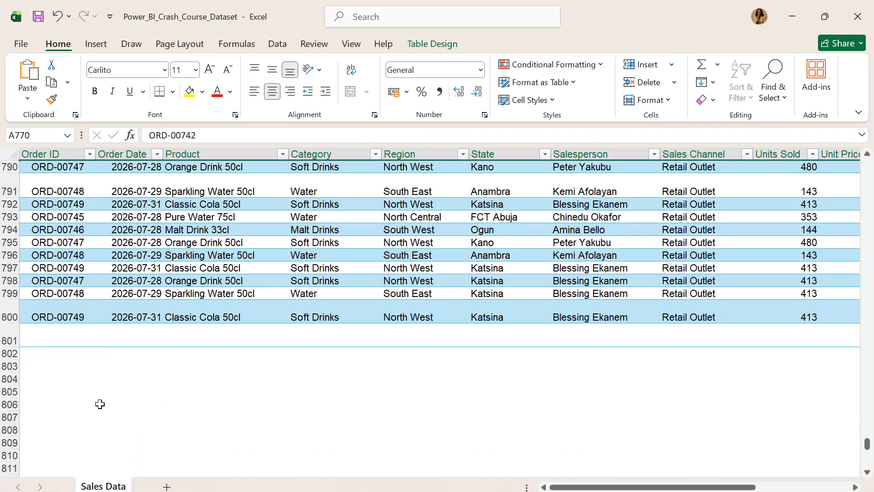
left_click(57, 340)
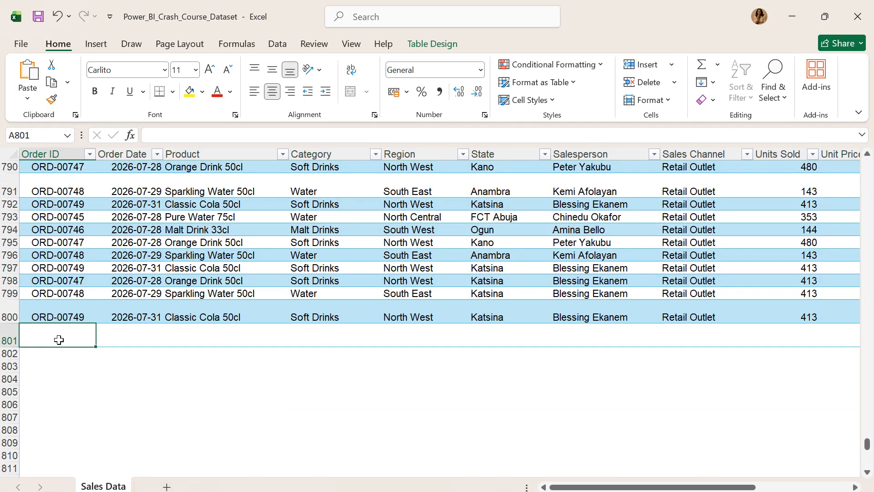
key("ctrl+v")
left_click(227, 417)
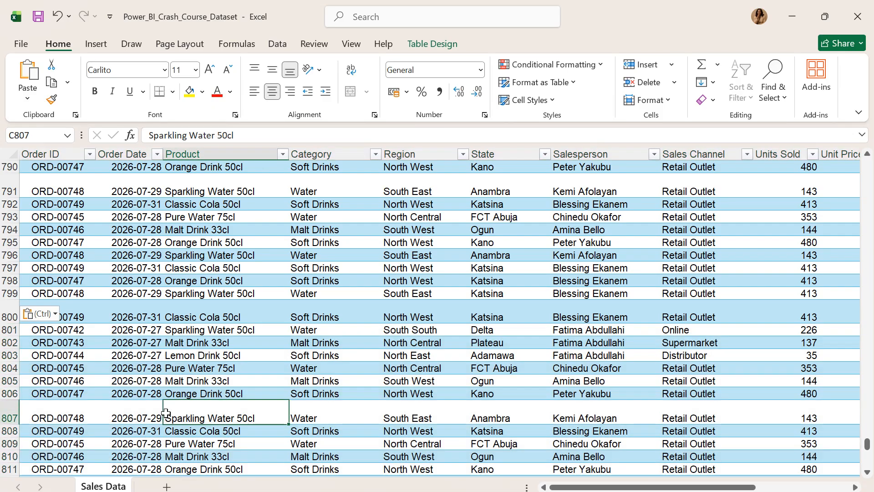
Try pasting the copied rows 770 to 789 again below the table from row 821, and undo that paste
scroll(55, 371, "down", 7)
left_click(80, 317)
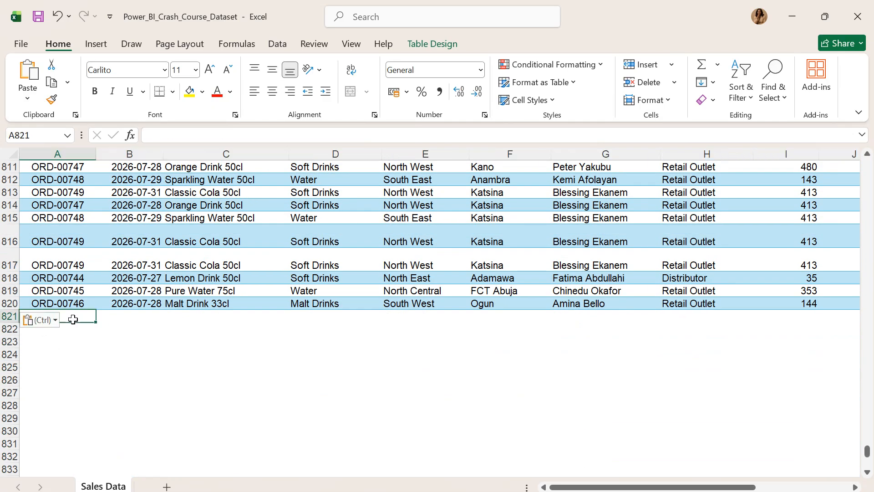
key("ctrl")
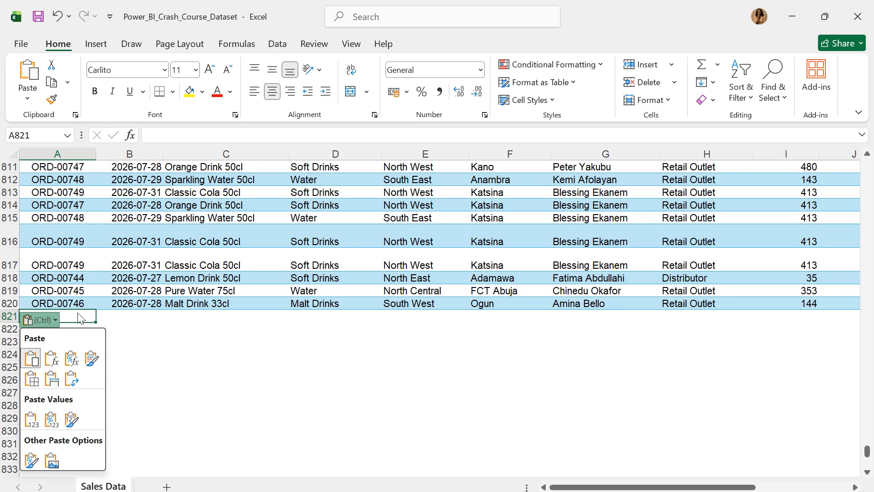
key("ctrl+v")
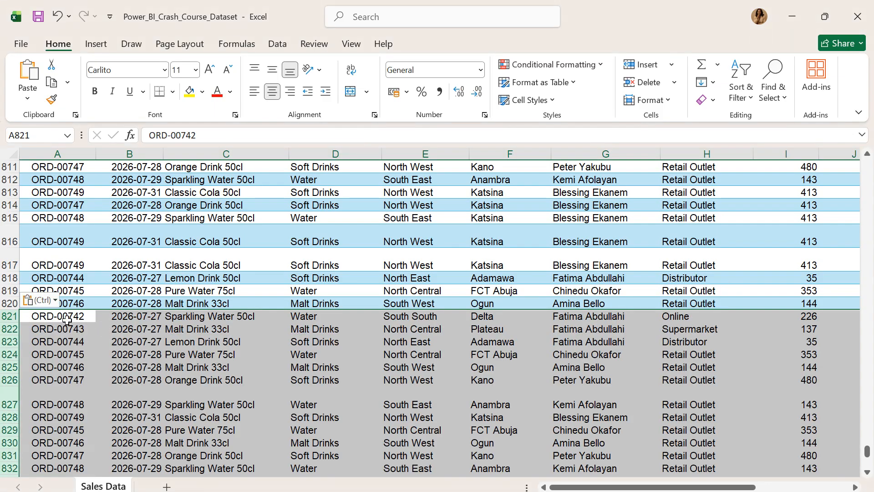
key("ctrl+z")
left_click(34, 304)
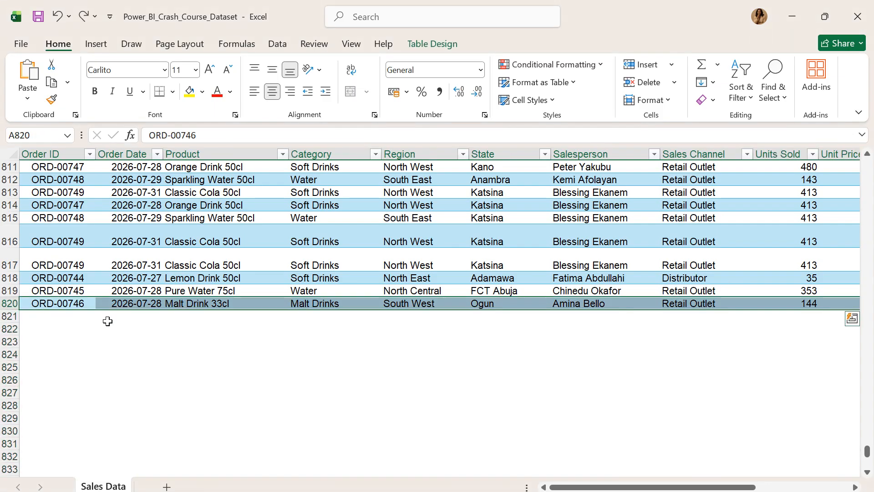
left_click(357, 379)
Return to the copied records in rows 770 to 789 and end the pending copy
scroll(274, 368, "up", 4)
scroll(274, 367, "up", 9)
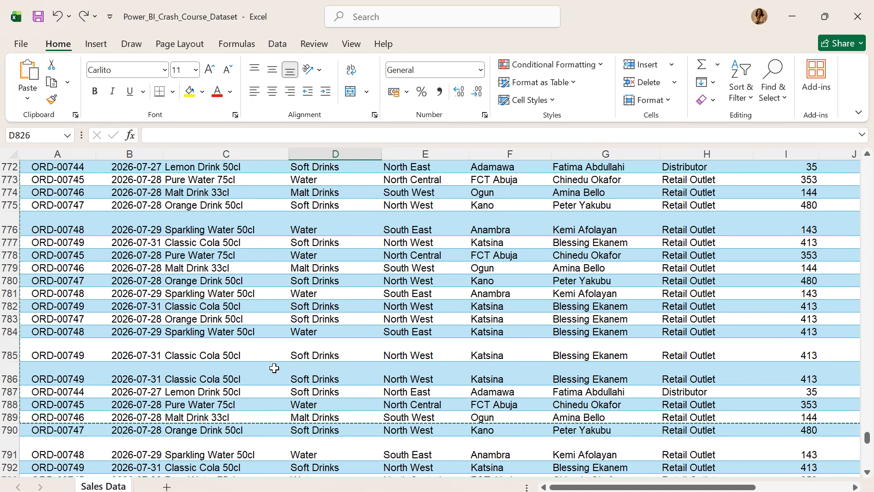
scroll(274, 368, "down", 2)
scroll(274, 368, "up", 3)
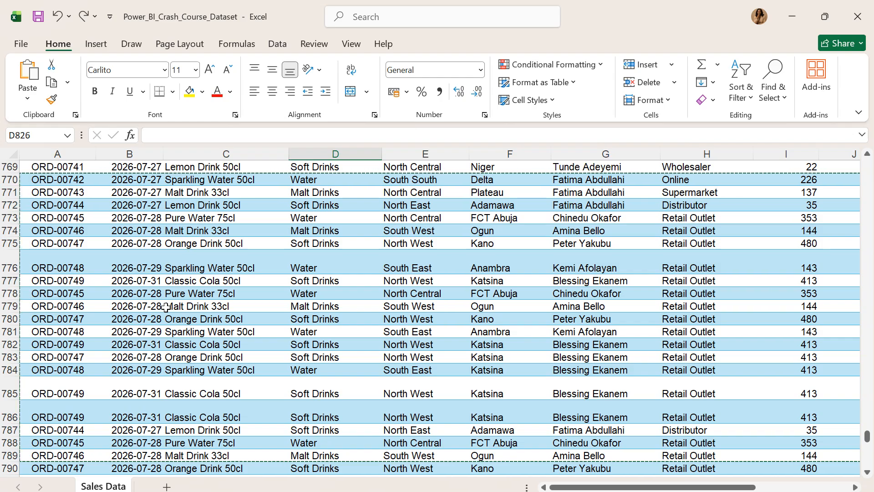
left_click(360, 331)
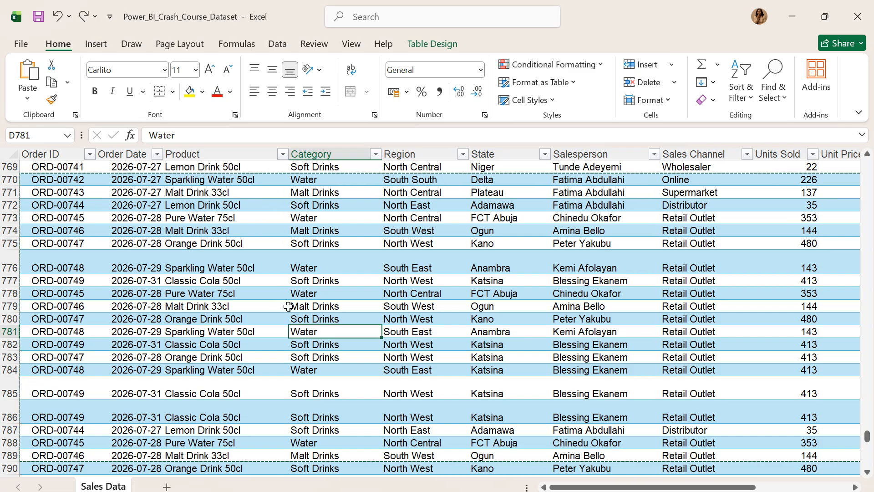
left_click(294, 284)
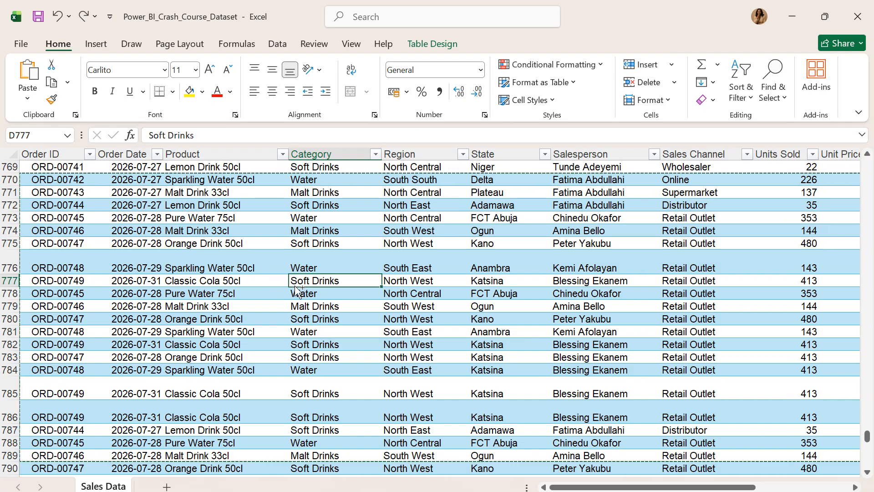
key("Escape")
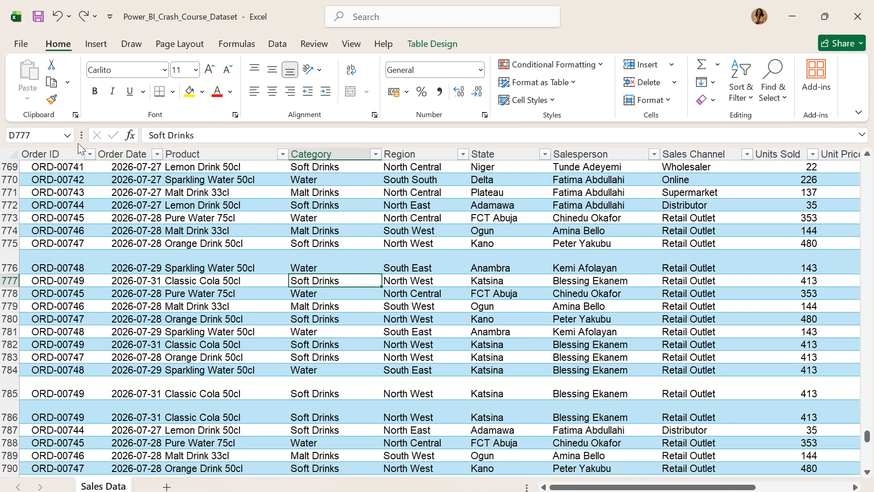
Switch to Power BI and refresh the sales performance dashboard with the extended Excel data
left_click(517, 491)
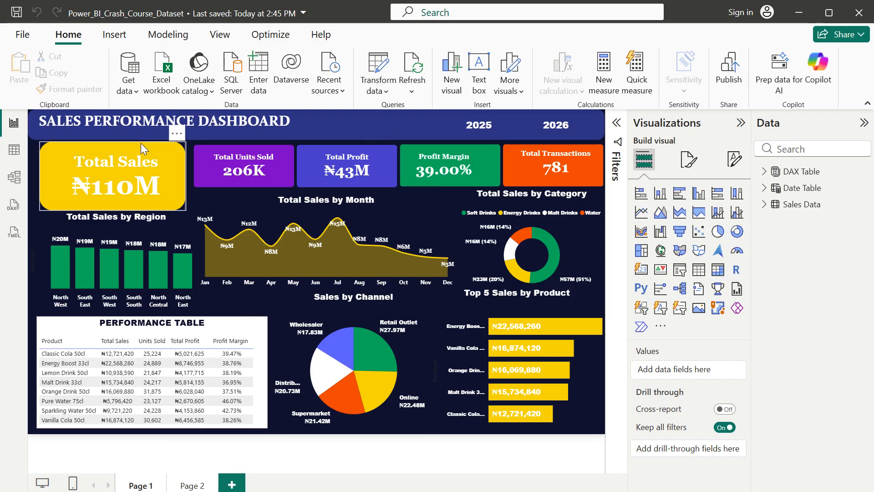
left_click(412, 68)
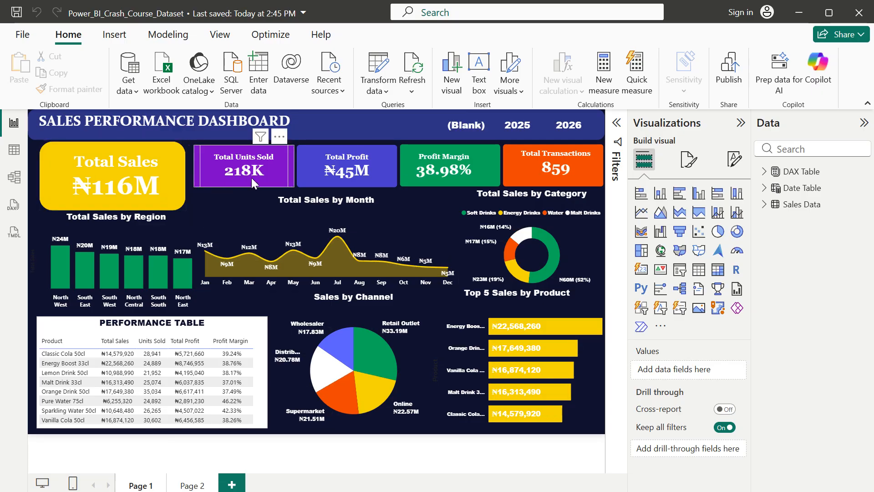
left_click(417, 76)
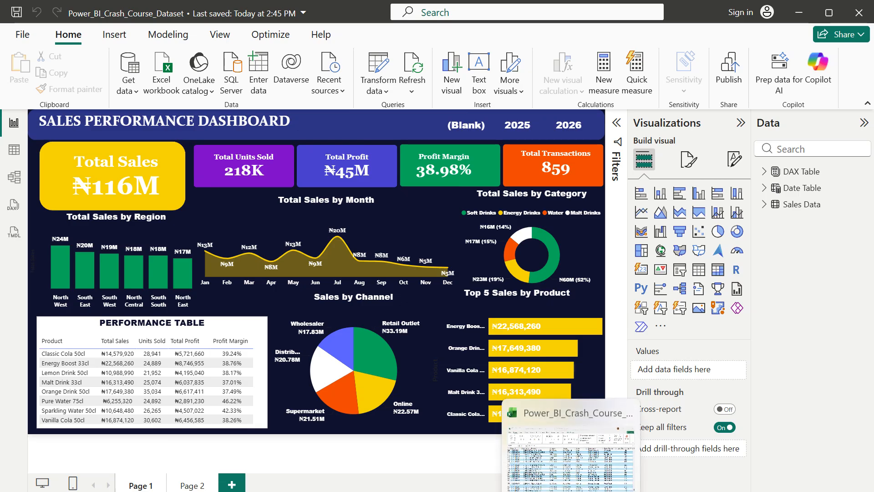
Switch to the Excel dataset to view its sales records, and return to the Power BI dashboard
left_click(571, 489)
left_click_drag(738, 487, 82, 346)
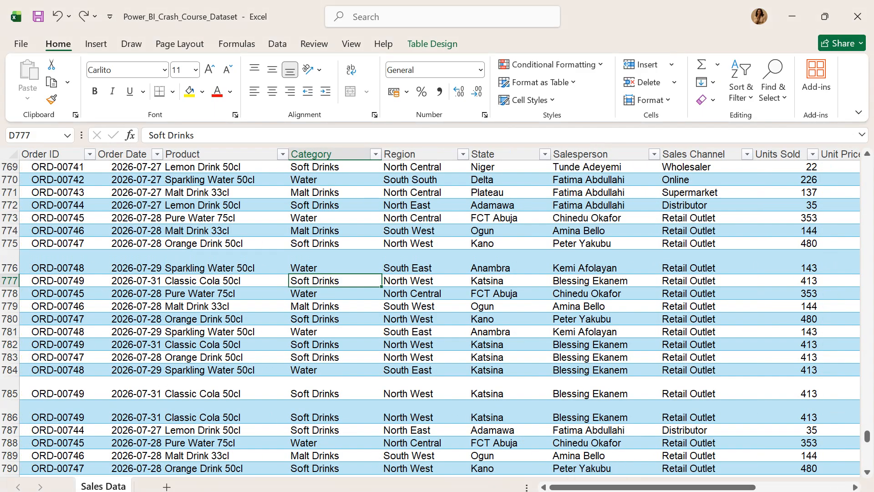
left_click(493, 459)
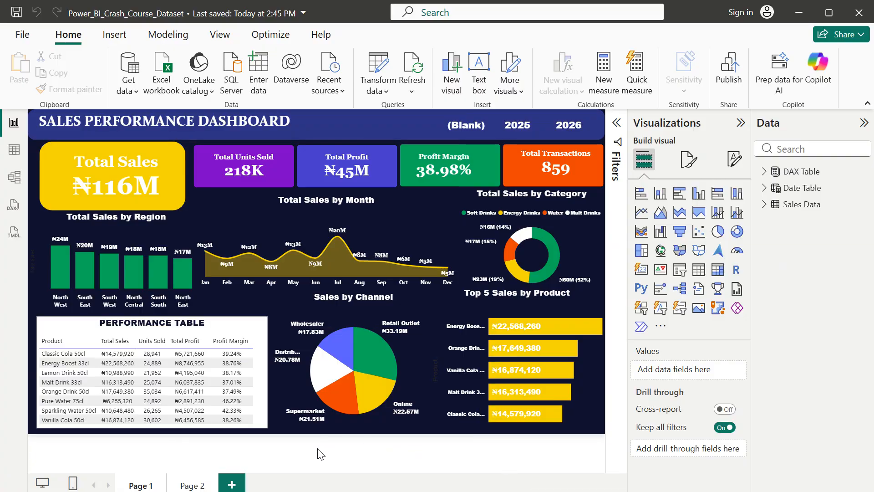